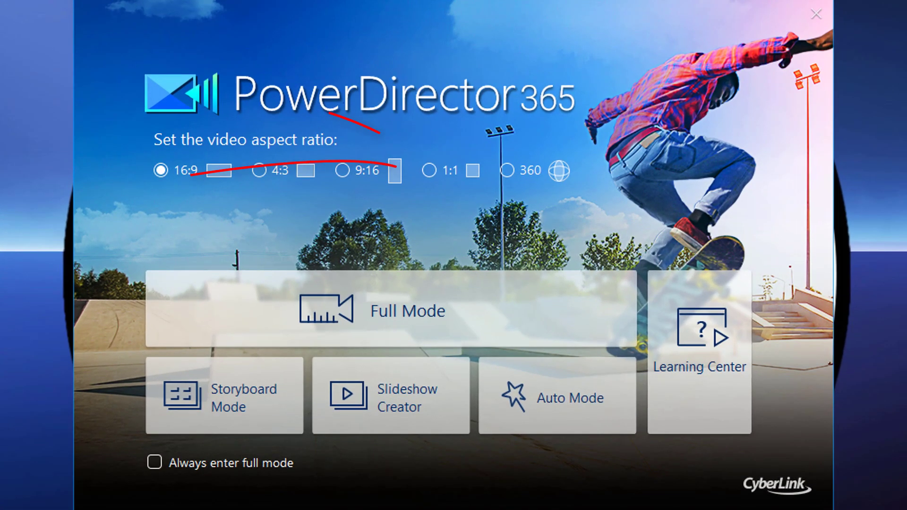
Choose the 1:1 square aspect ratio for the new project on the launcher
{"action": "left_click", "coordinate": [428, 171]}
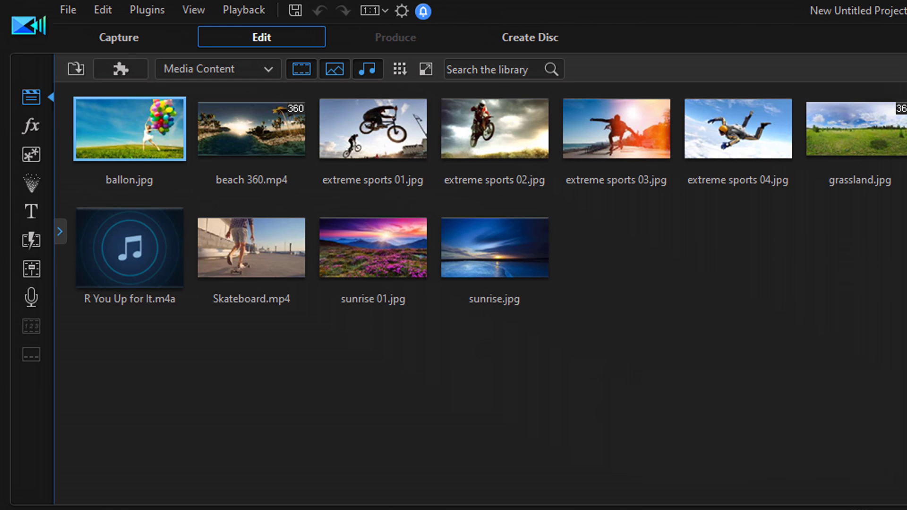
Confirm the 1:1 project ratio and drag ballon.jpg and Skateboard.mp4 onto video track 1
{"action": "left_click", "coordinate": [386, 11]}
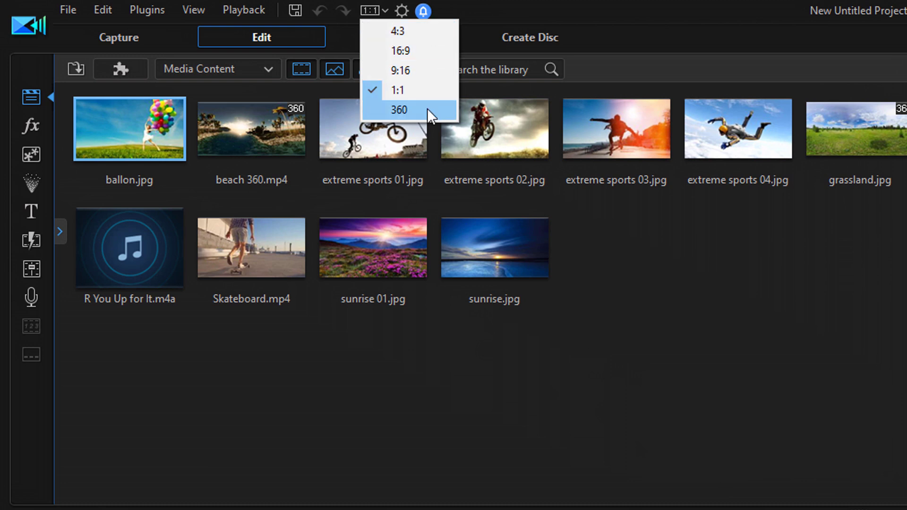
{"action": "left_click", "coordinate": [383, 366]}
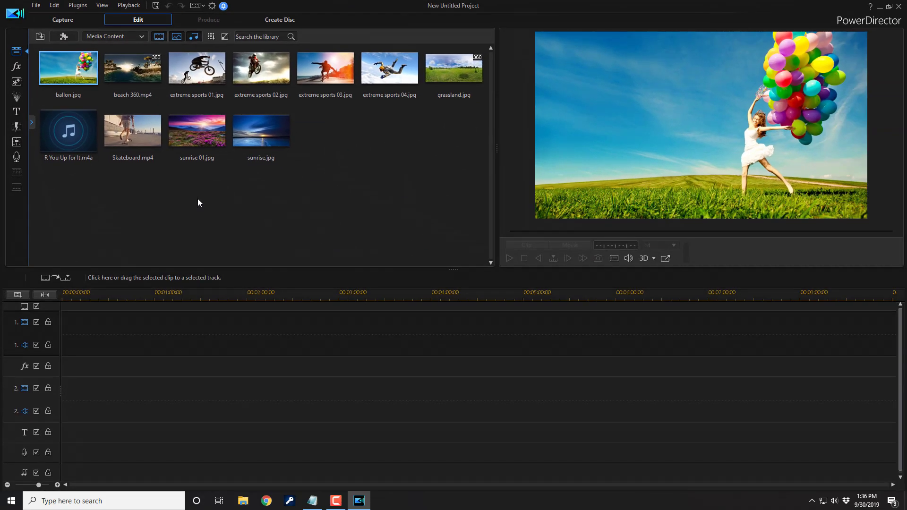
{"action": "left_click", "coordinate": [149, 239]}
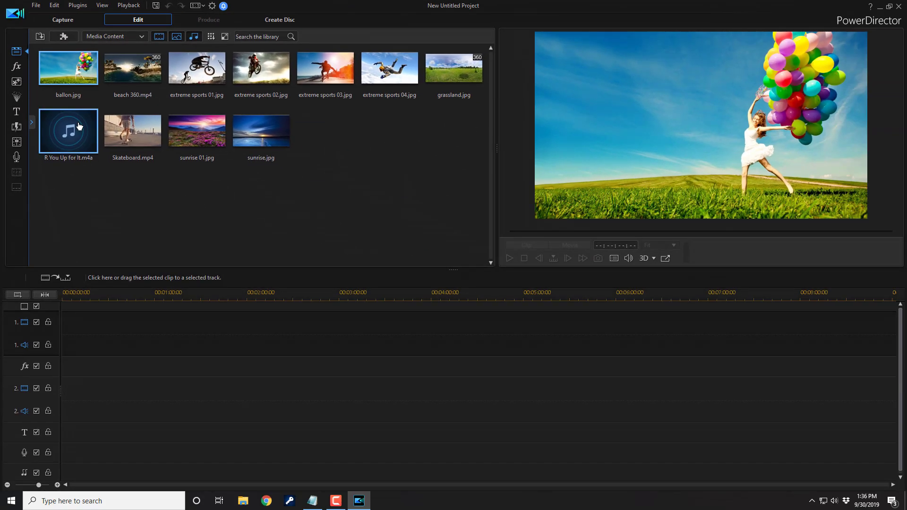
{"action": "left_click_drag", "start_coordinate": [71, 71], "coordinate": [54, 327]}
{"action": "left_click_drag", "start_coordinate": [131, 127], "coordinate": [100, 331]}
Zoom the timeline and move the Skateboard clip to start near 00:00:13, leaving a gap
{"action": "left_click_drag", "start_coordinate": [155, 296], "coordinate": [189, 296]}
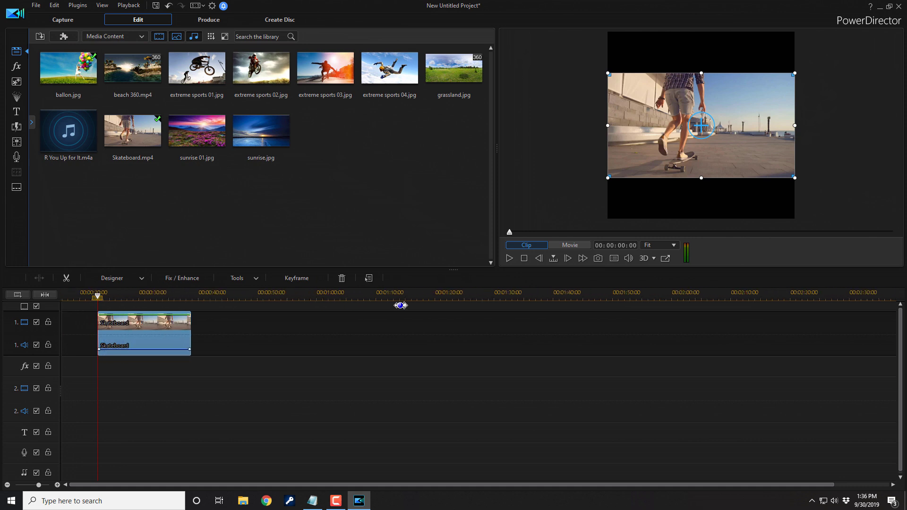
{"action": "left_click_drag", "start_coordinate": [231, 485], "coordinate": [111, 485]}
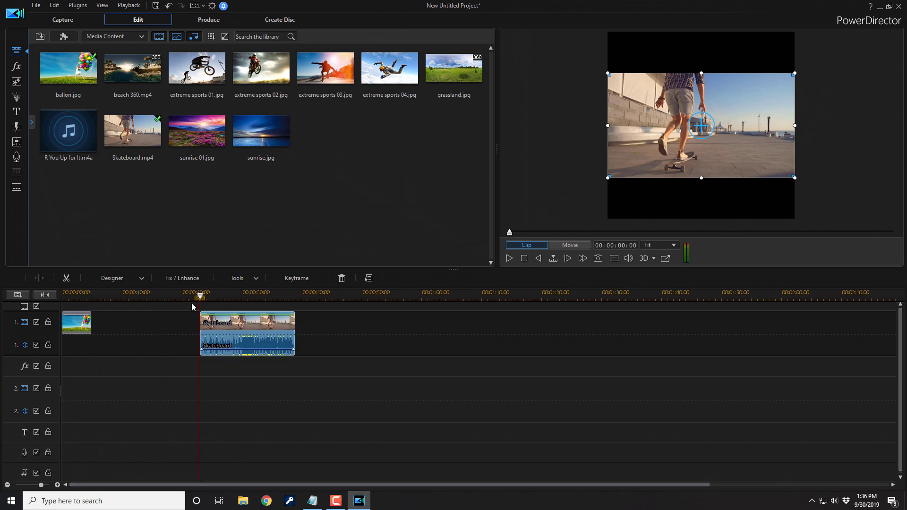
{"action": "left_click_drag", "start_coordinate": [191, 298], "coordinate": [348, 296]}
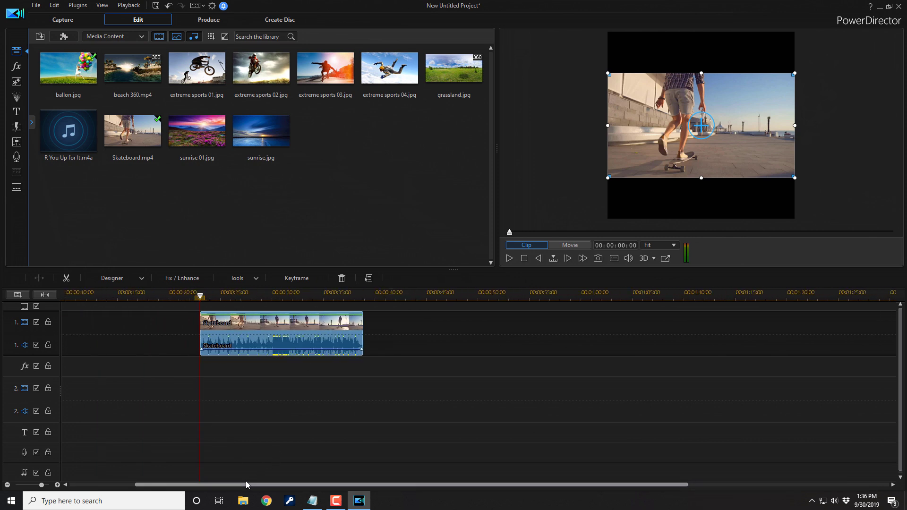
{"action": "left_click_drag", "start_coordinate": [249, 485], "coordinate": [183, 485]}
{"action": "left_click_drag", "start_coordinate": [326, 323], "coordinate": [227, 322]}
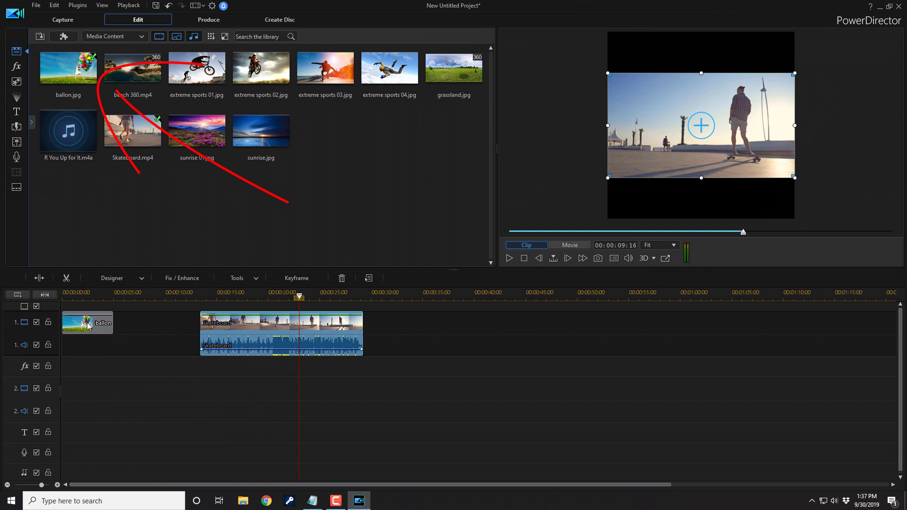
{"action": "left_click", "coordinate": [68, 78]}
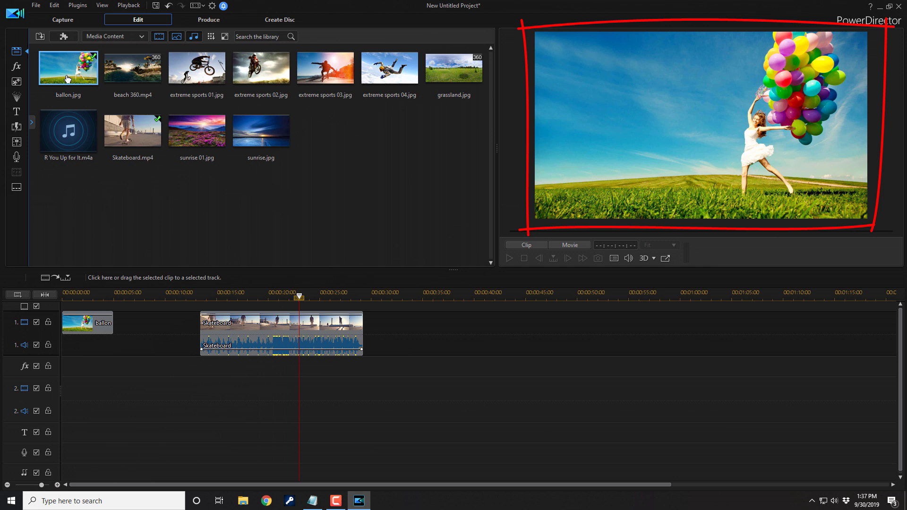
{"action": "left_click", "coordinate": [125, 141]}
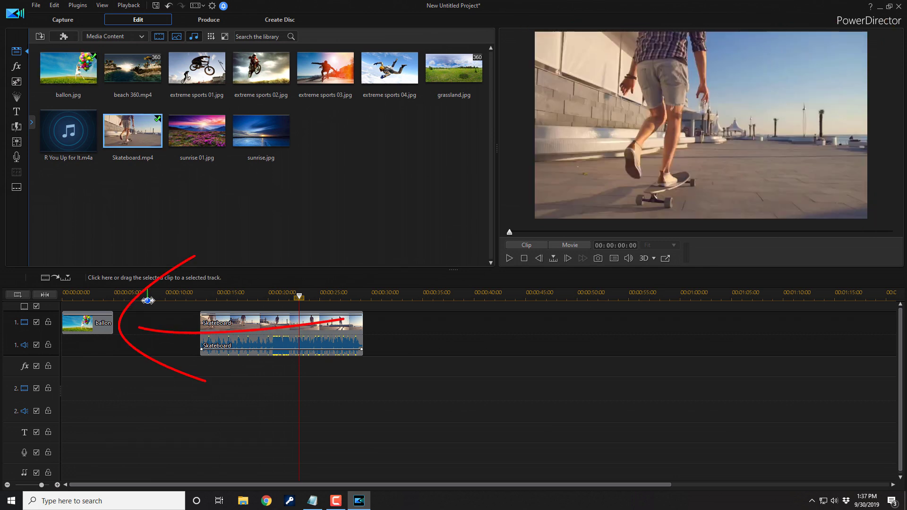
{"action": "left_click", "coordinate": [90, 327]}
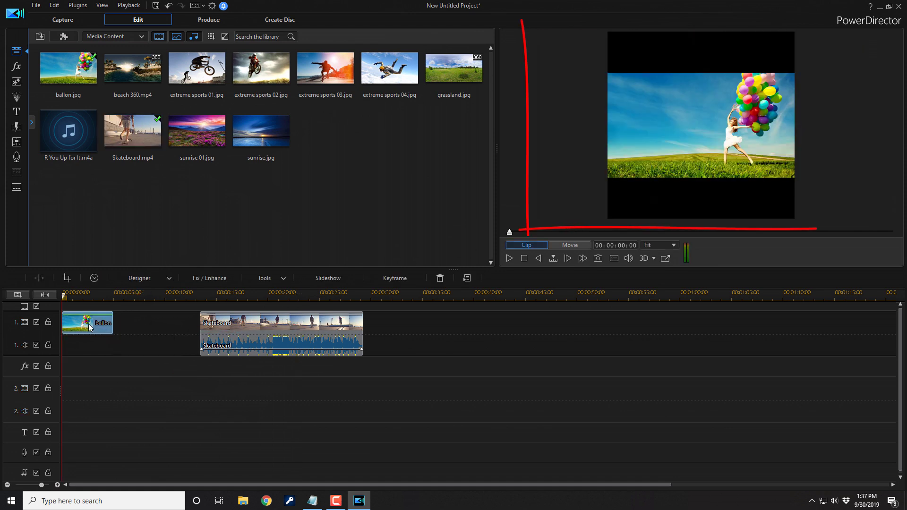
{"action": "left_click", "coordinate": [243, 326]}
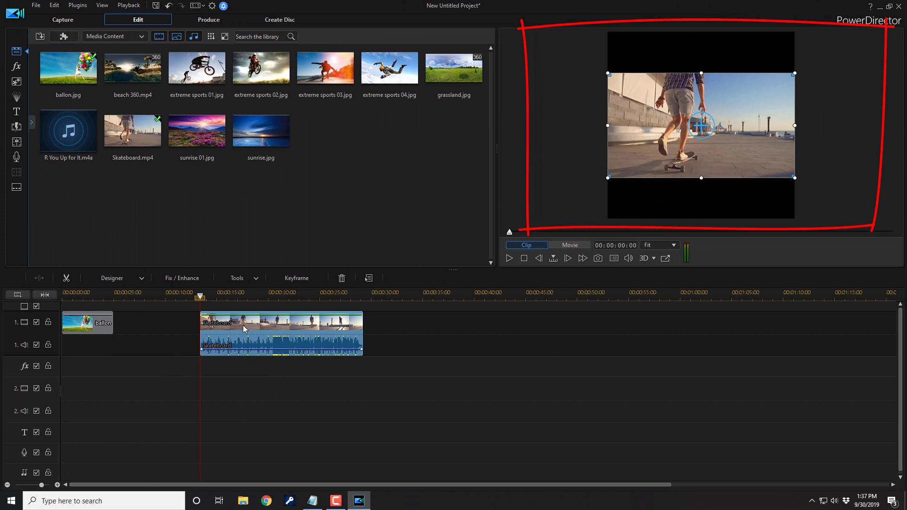
{"action": "left_click", "coordinate": [88, 325]}
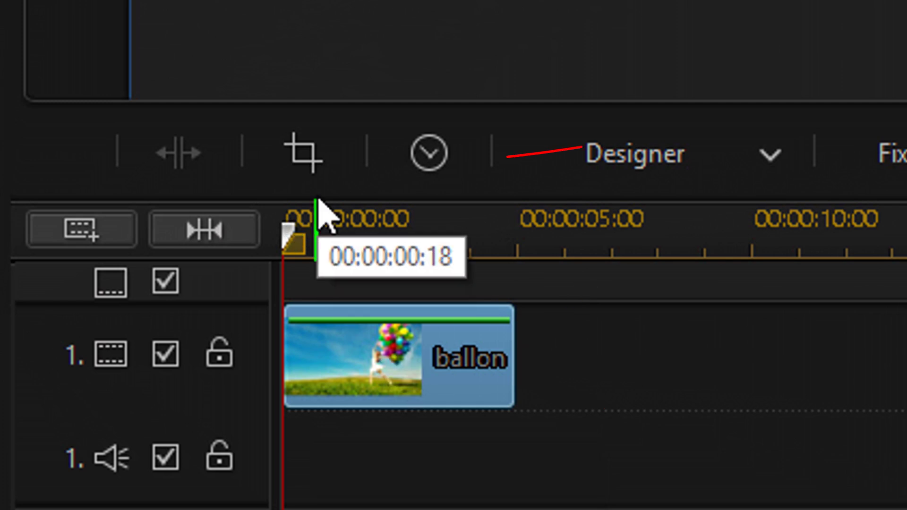
Crop the balloon photo to a 1:1 aspect ratio in Crop Image and apply it
{"action": "left_click", "coordinate": [316, 175]}
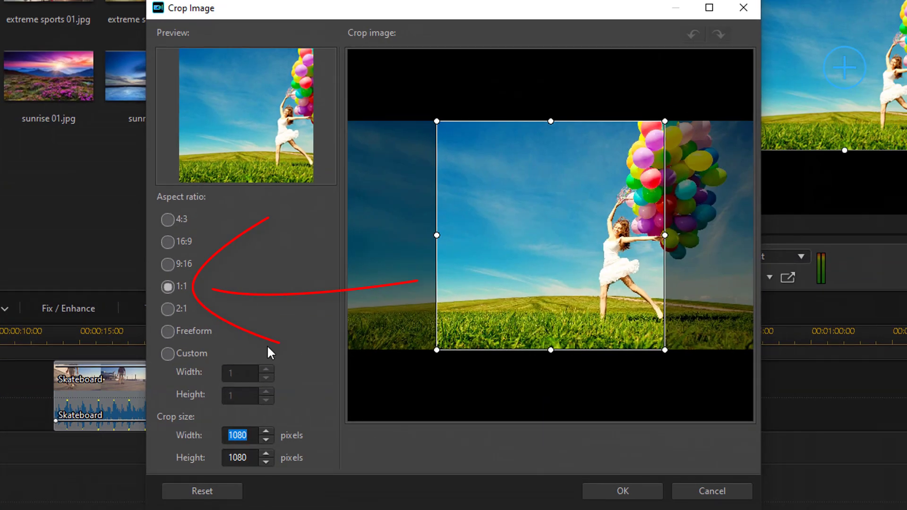
{"action": "left_click", "coordinate": [169, 290]}
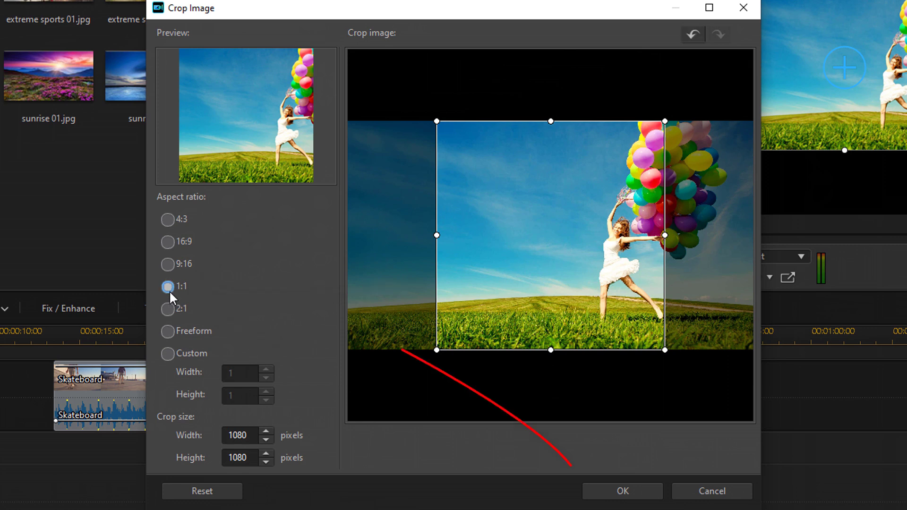
{"action": "left_click", "coordinate": [617, 491]}
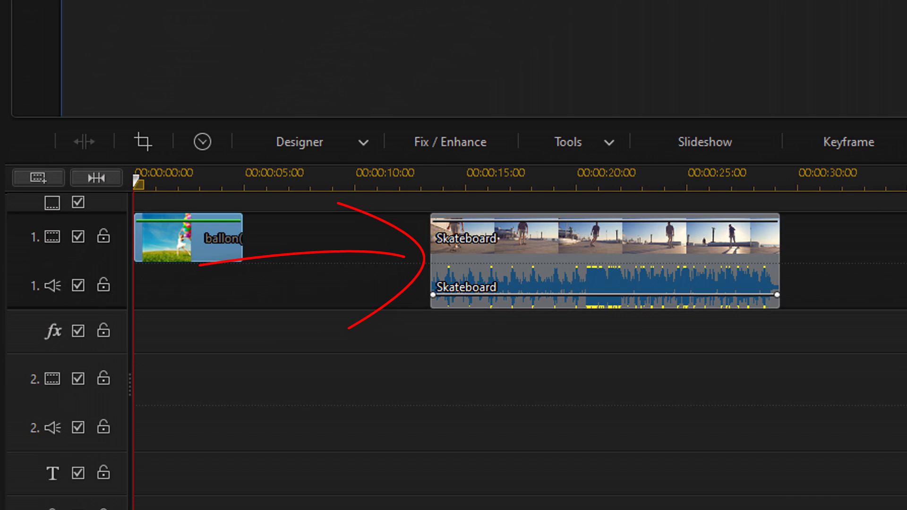
Select the Skateboard clip and open Crop/Zoom/Pan from Power Tools
{"action": "left_click", "coordinate": [604, 237]}
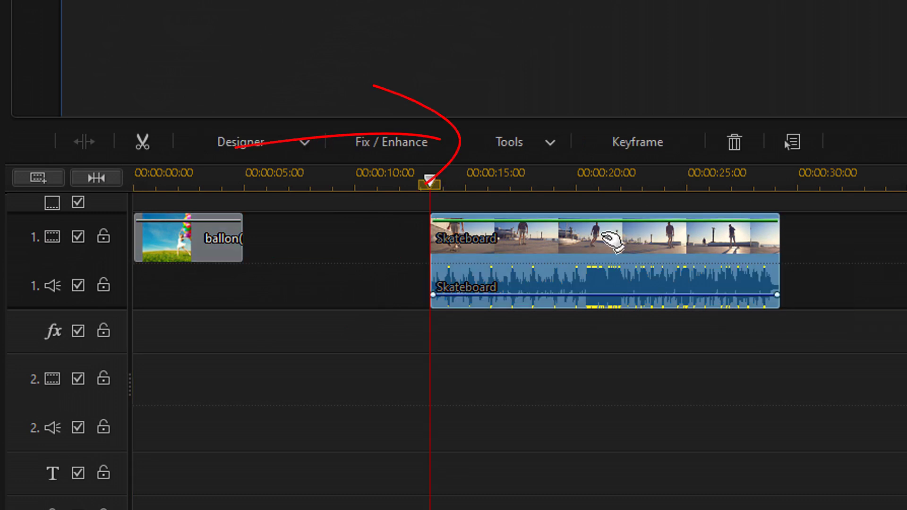
{"action": "left_click", "coordinate": [554, 149]}
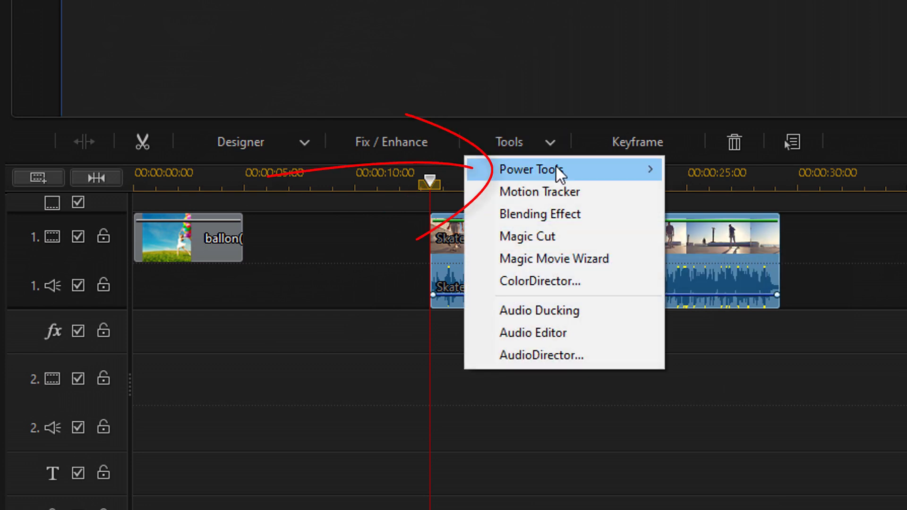
{"action": "mouse_move", "coordinate": [557, 175]}
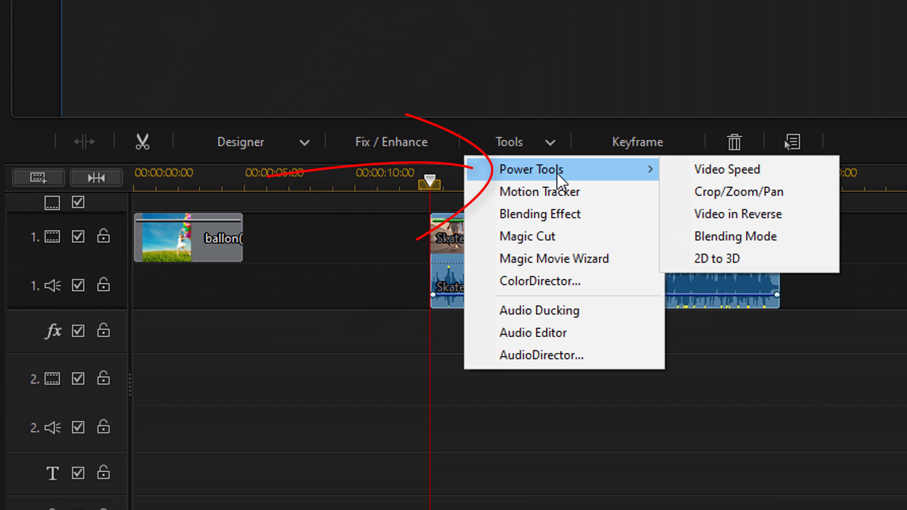
{"action": "left_click", "coordinate": [764, 195]}
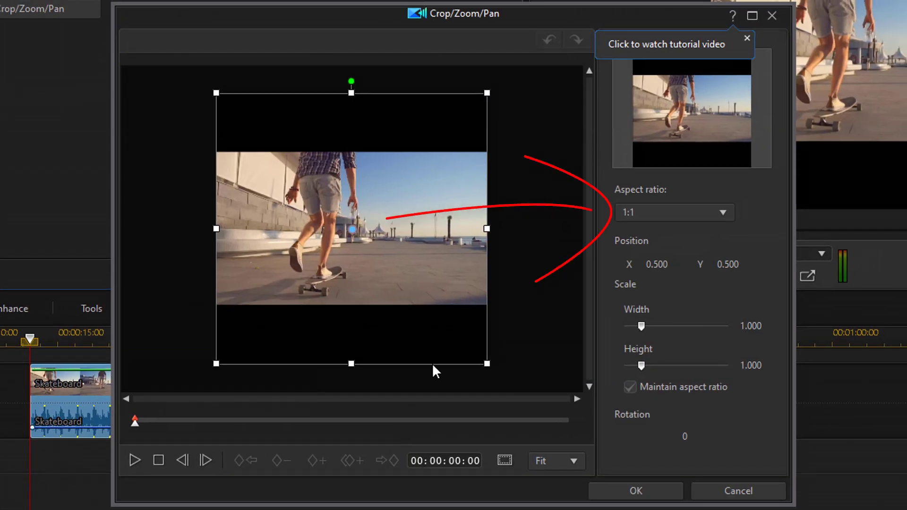
Keep the 1:1 crop ratio and scale the Skateboard crop box to 0.560 over the rider
{"action": "left_click", "coordinate": [726, 215]}
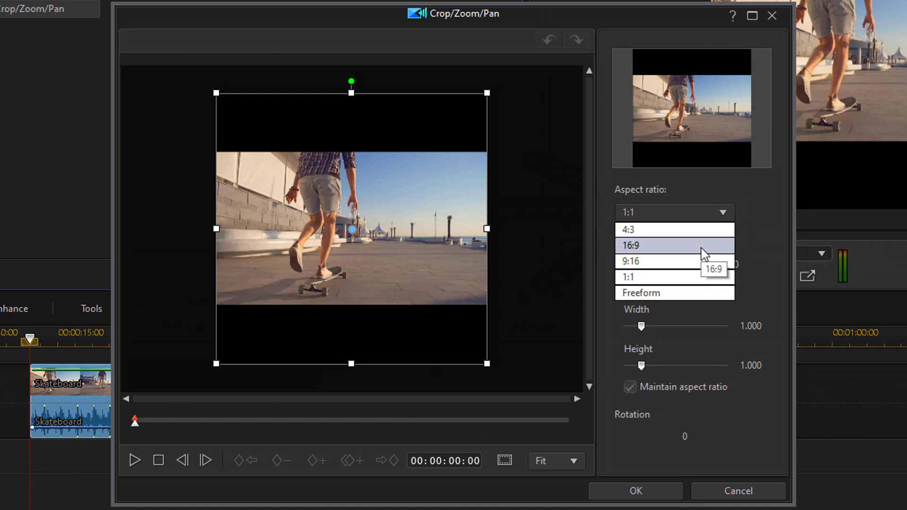
{"action": "left_click", "coordinate": [752, 211]}
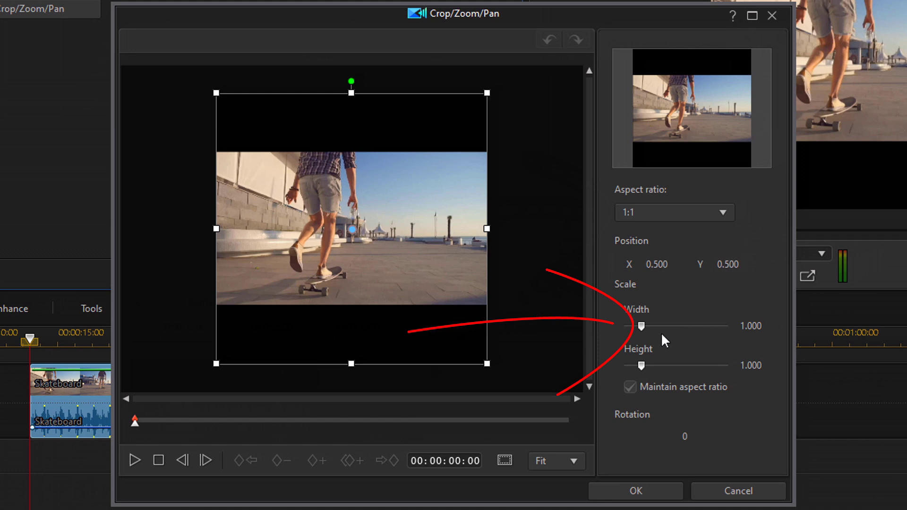
{"action": "left_click_drag", "start_coordinate": [641, 327], "coordinate": [633, 324]}
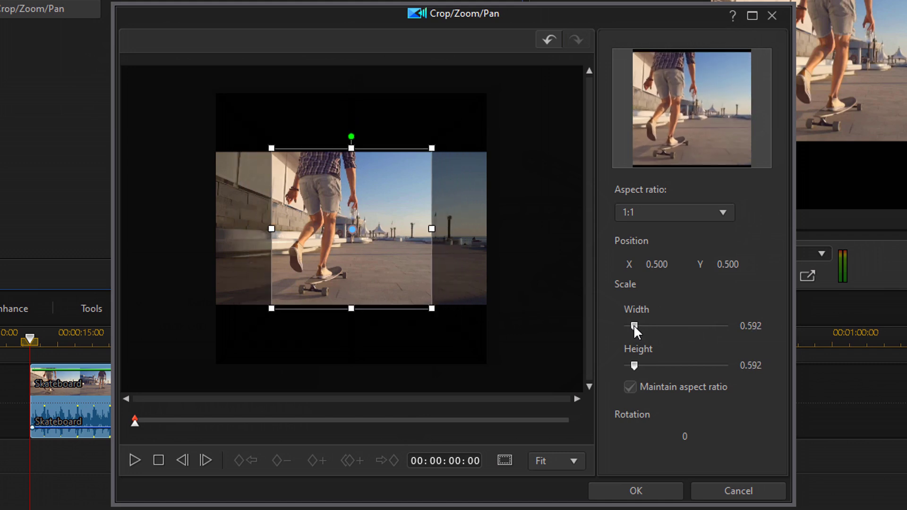
{"action": "left_click_drag", "start_coordinate": [765, 326], "coordinate": [754, 324]}
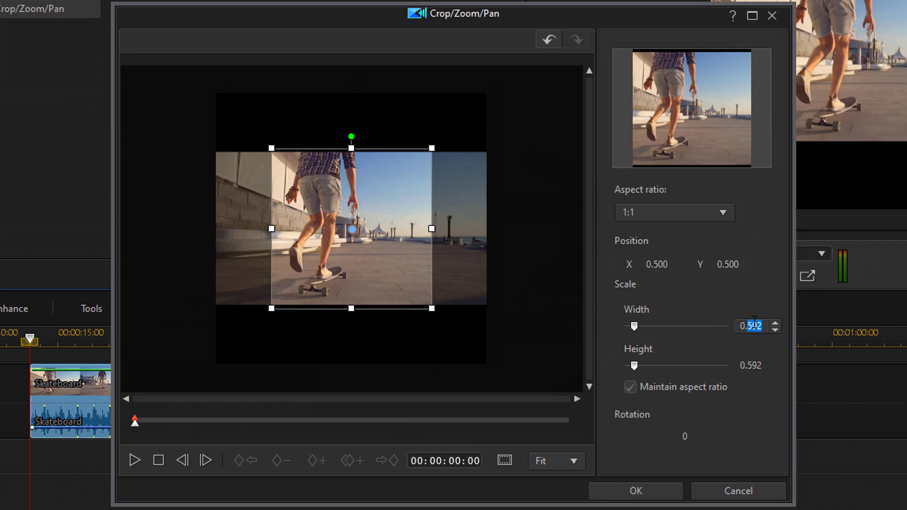
{"action": "type", "text": "560"}
{"action": "key", "text": "Return"}
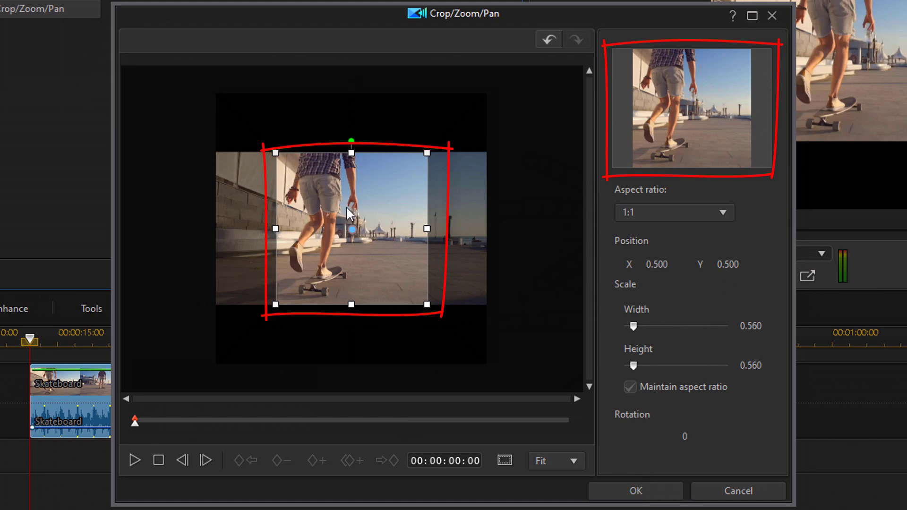
{"action": "left_click", "coordinate": [620, 492]}
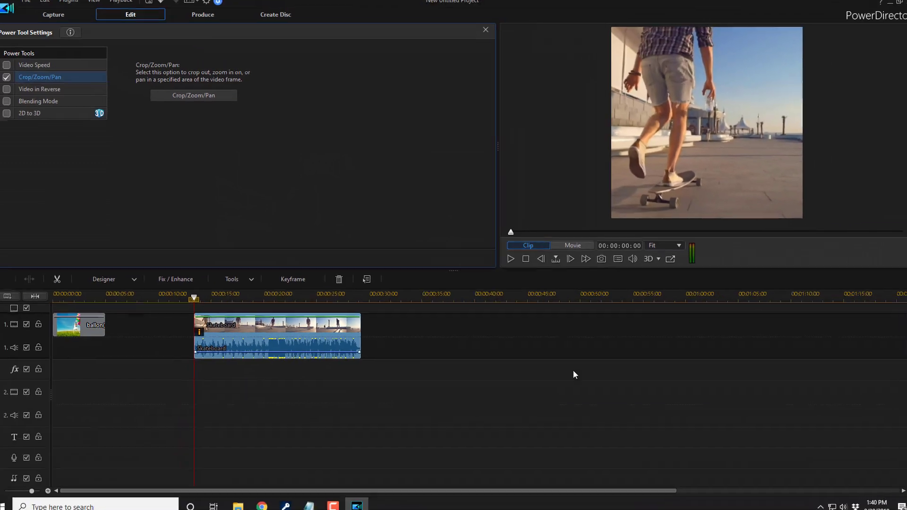
Play back the balloon photo and the cropped Skateboard clip to check the result
{"action": "key", "text": "space"}
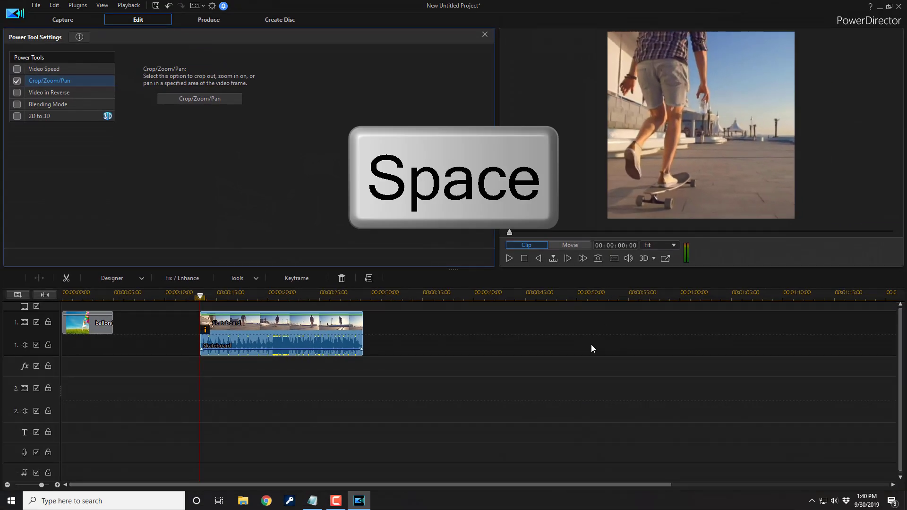
{"action": "left_click", "coordinate": [74, 323]}
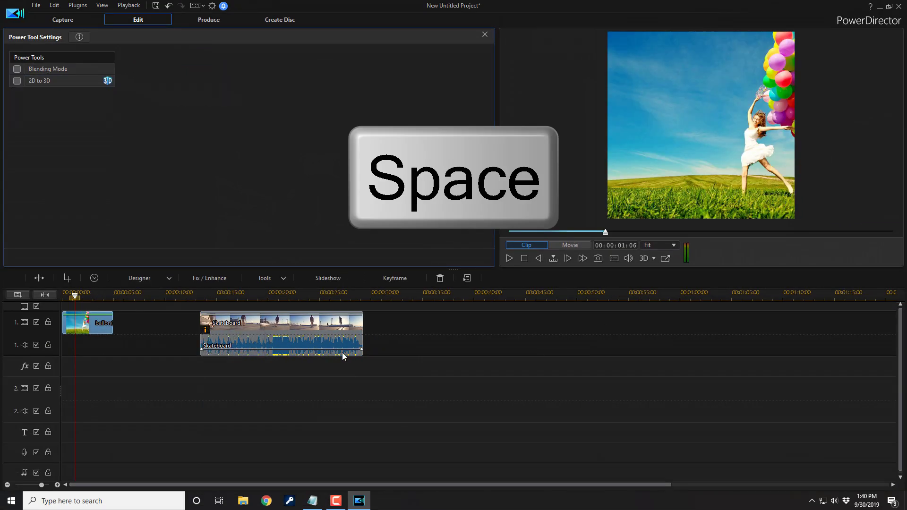
{"action": "key", "text": "space"}
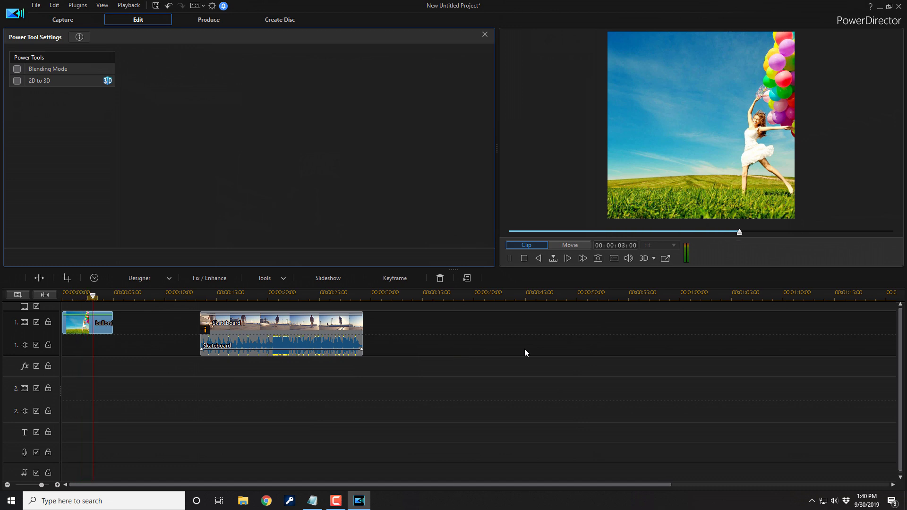
{"action": "left_click", "coordinate": [197, 296]}
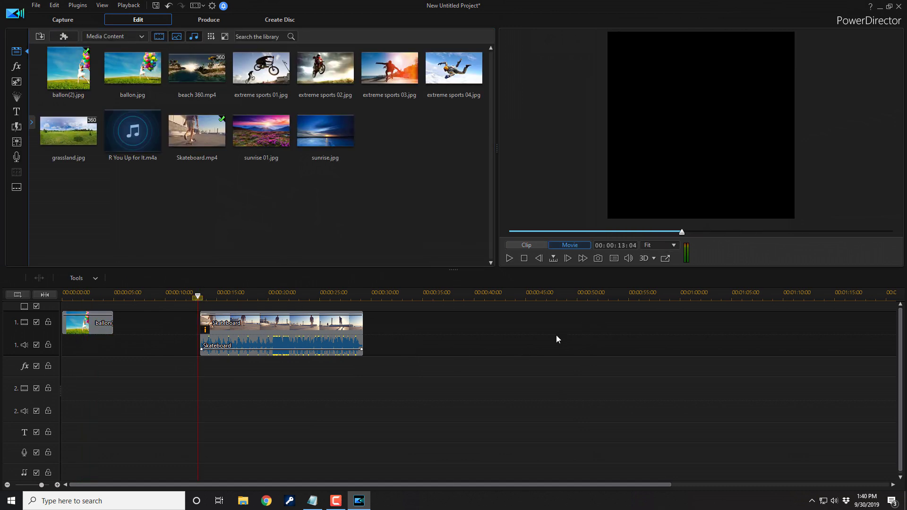
{"action": "key", "text": "space"}
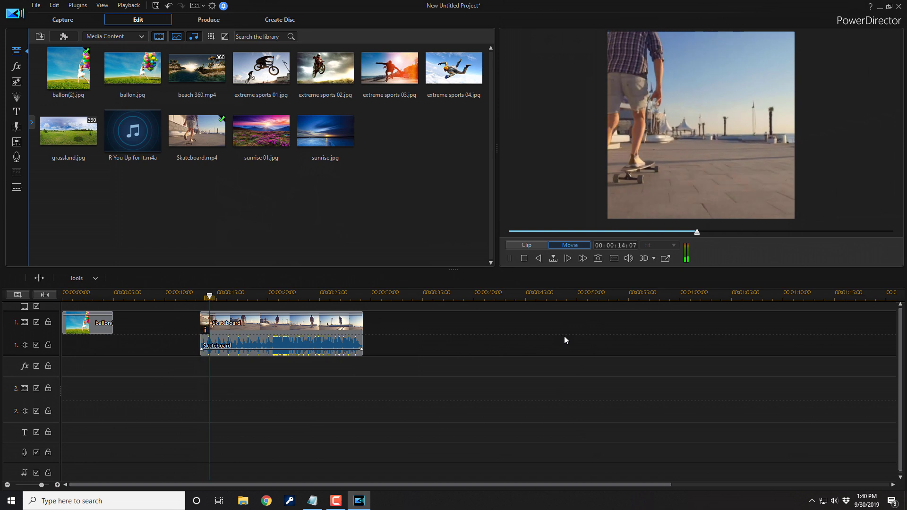
{"action": "key", "text": "space"}
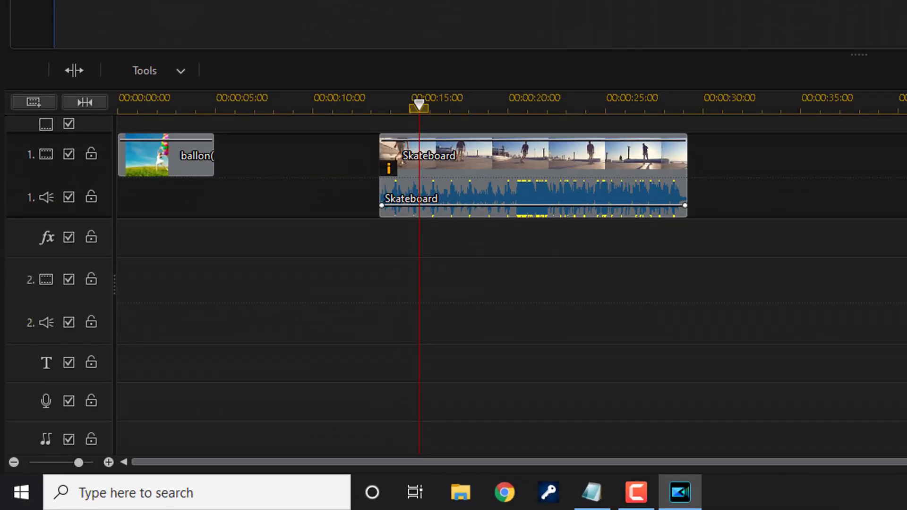
Remove the empty gap so the Skateboard clip shifts left to follow the balloon photo
{"action": "left_click", "coordinate": [300, 170]}
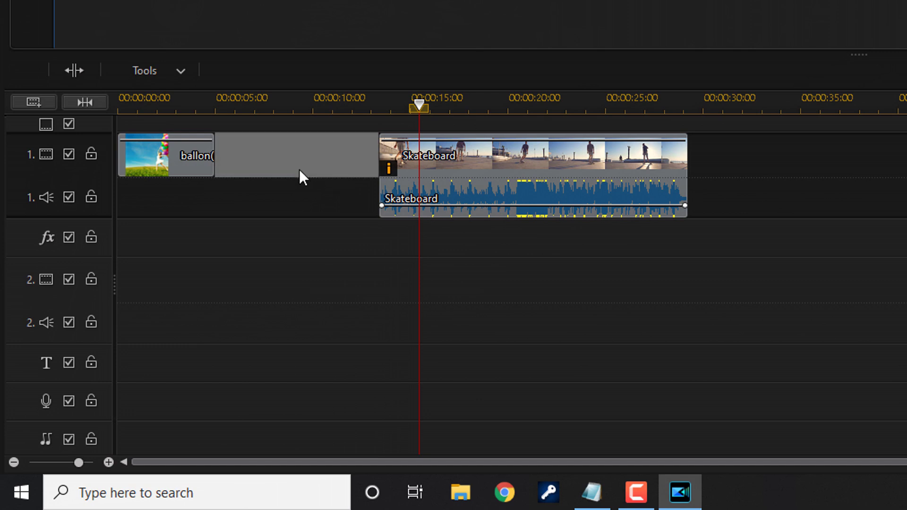
{"action": "right_click", "coordinate": [300, 170]}
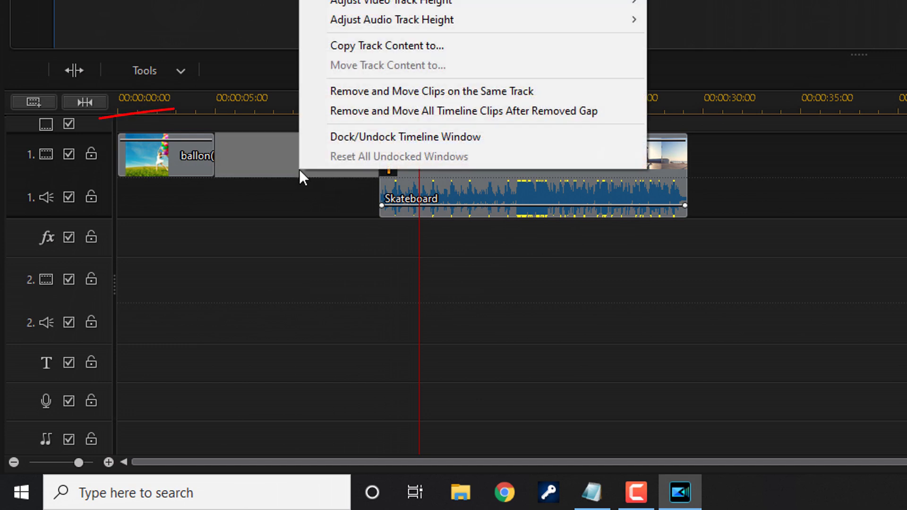
{"action": "left_click", "coordinate": [401, 111]}
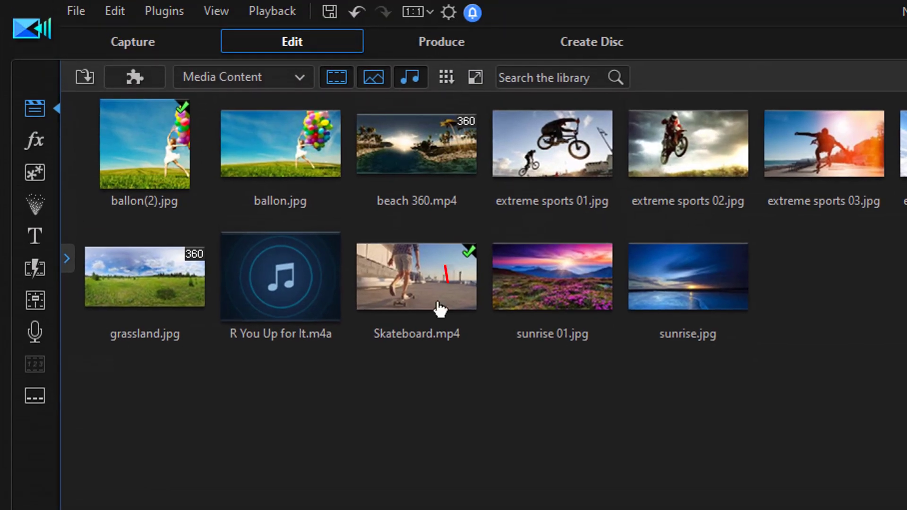
{"action": "left_click", "coordinate": [447, 49]}
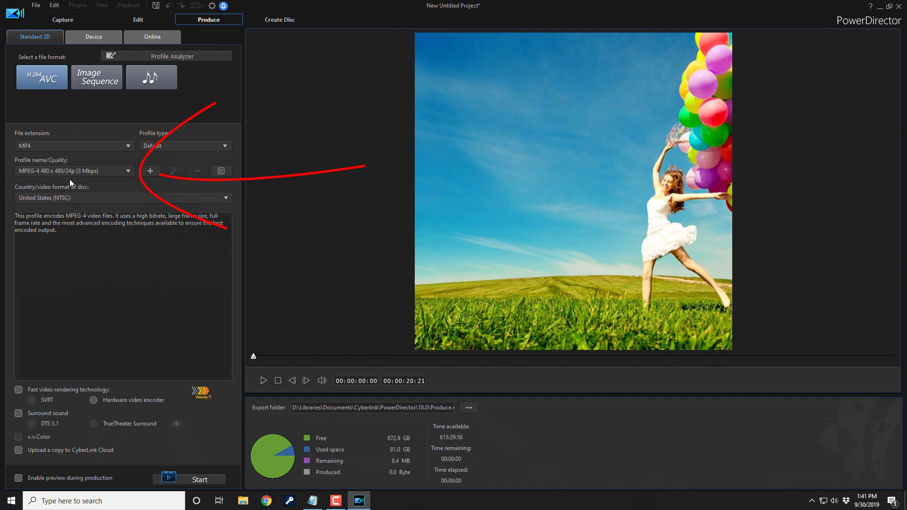
Keep the MPEG-4 480 x 480/24p profile for the MP4 output
{"action": "left_click", "coordinate": [128, 171]}
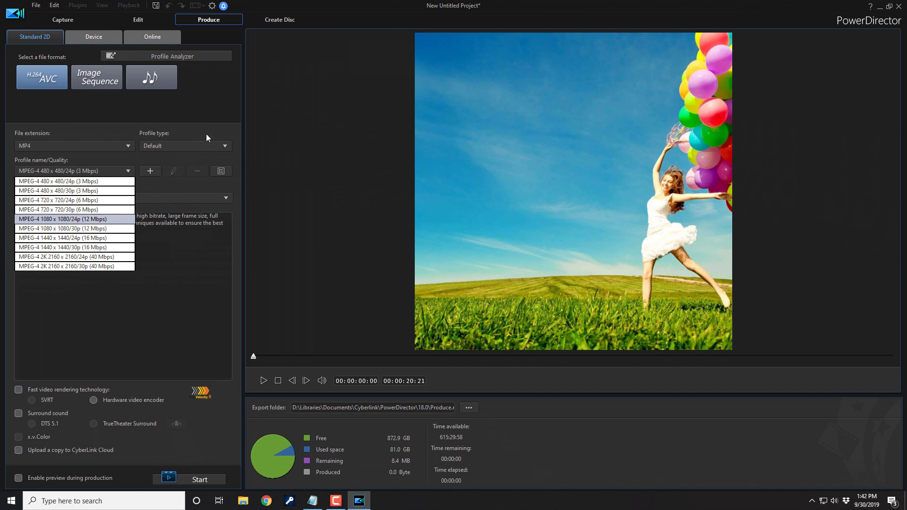
{"action": "left_click", "coordinate": [124, 135]}
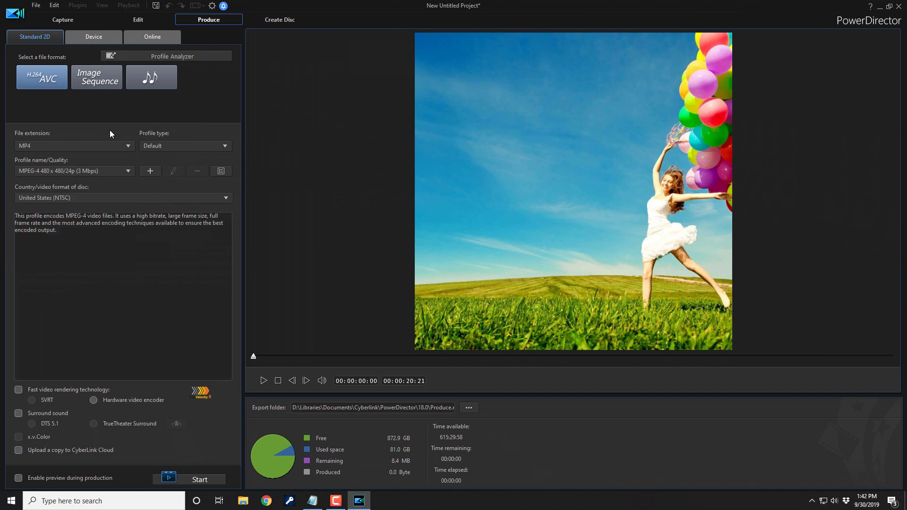
{"action": "left_click", "coordinate": [473, 411]}
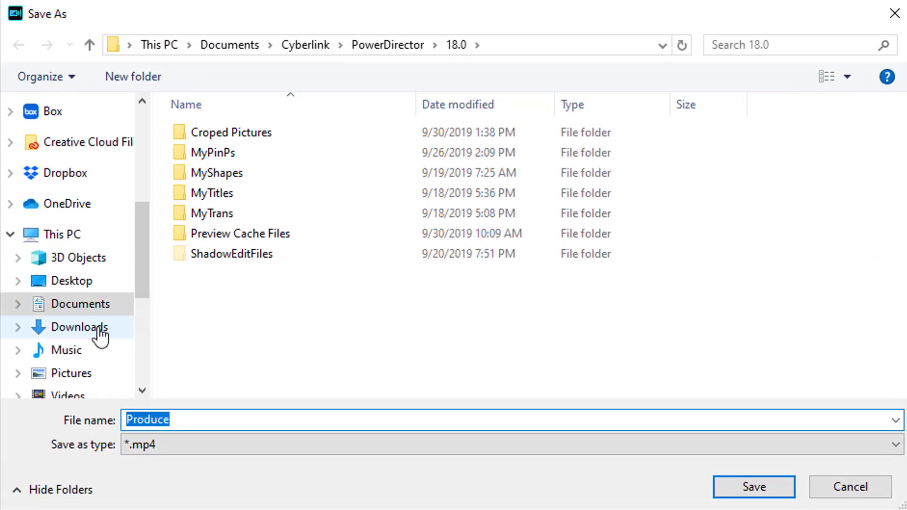
Save the export as Produce.mp4 in D:\Current Project and start producing the movie
{"action": "left_click_drag", "start_coordinate": [139, 263], "coordinate": [135, 211]}
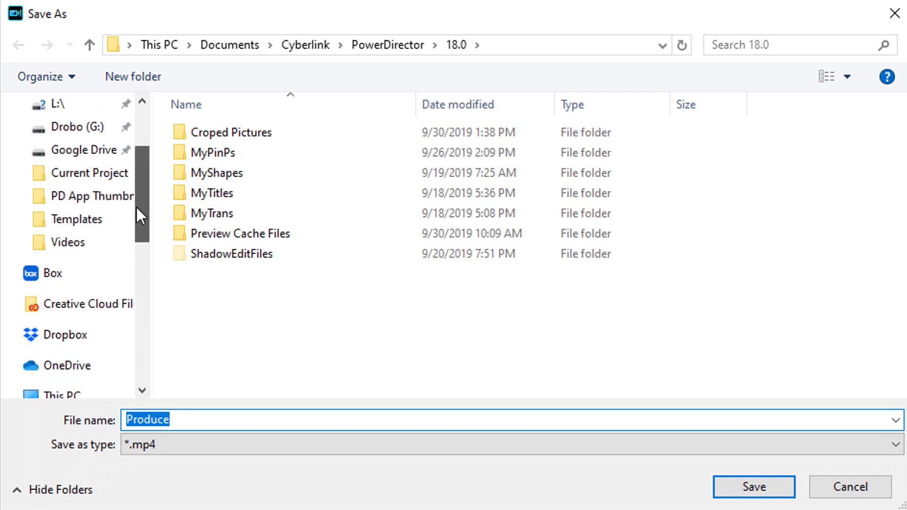
{"action": "left_click", "coordinate": [95, 176]}
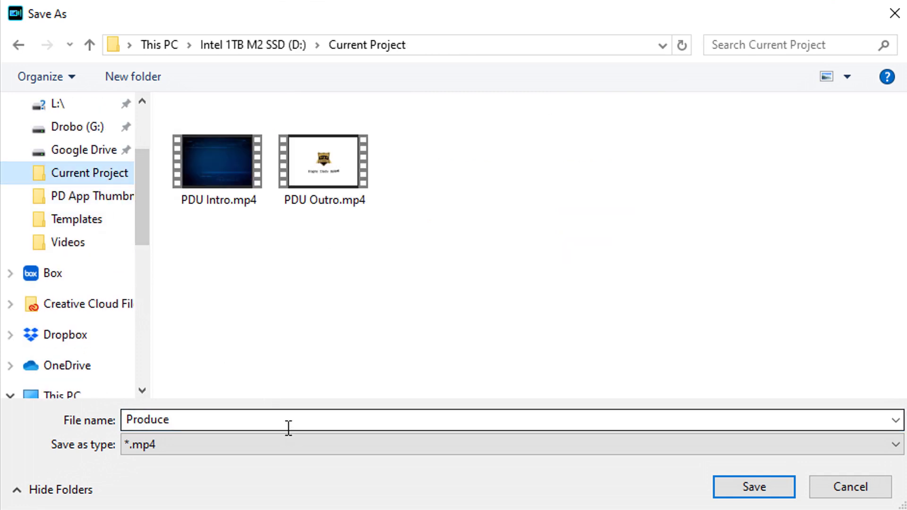
{"action": "left_click", "coordinate": [196, 426]}
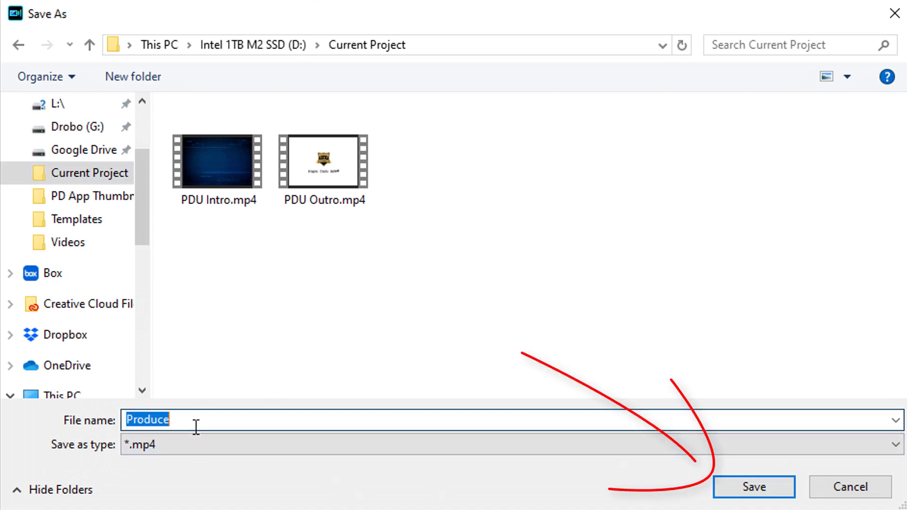
{"action": "left_click", "coordinate": [197, 424]}
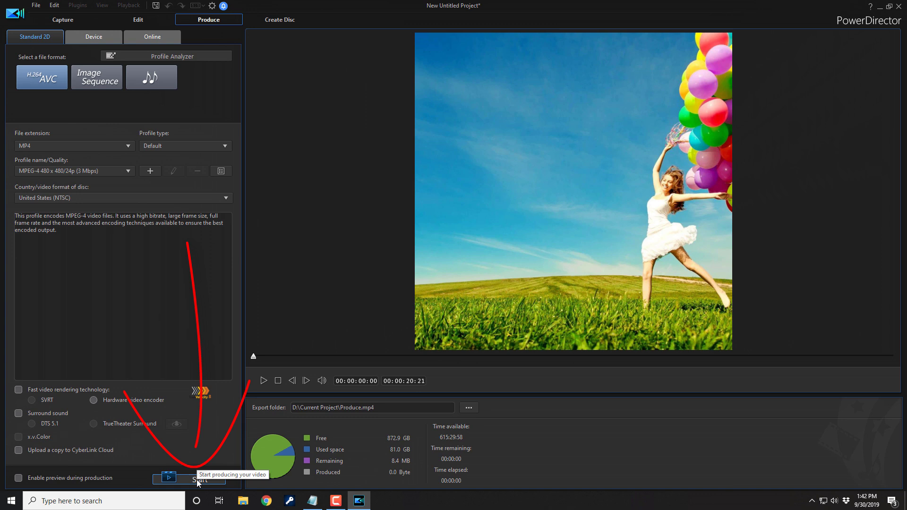
{"action": "left_click", "coordinate": [197, 479]}
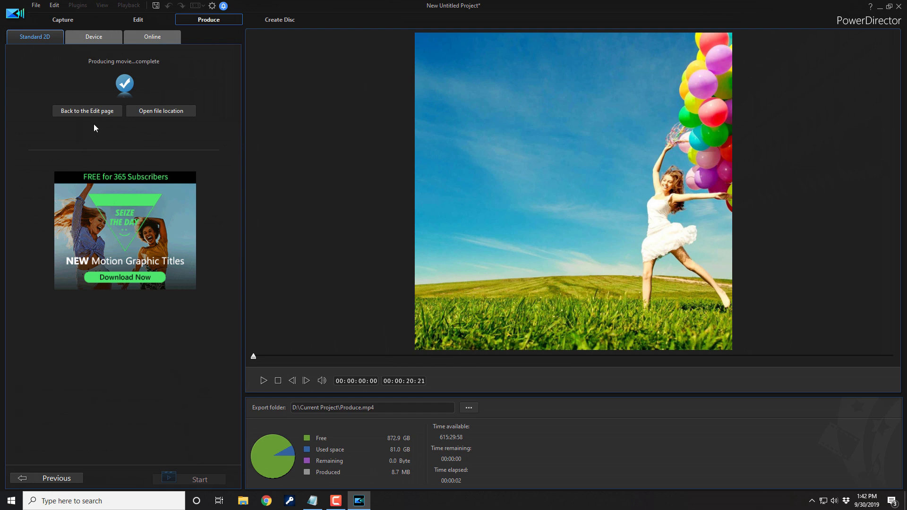
Open the D:\Current Project folder holding the finished Produce.mp4
{"action": "left_click", "coordinate": [160, 112]}
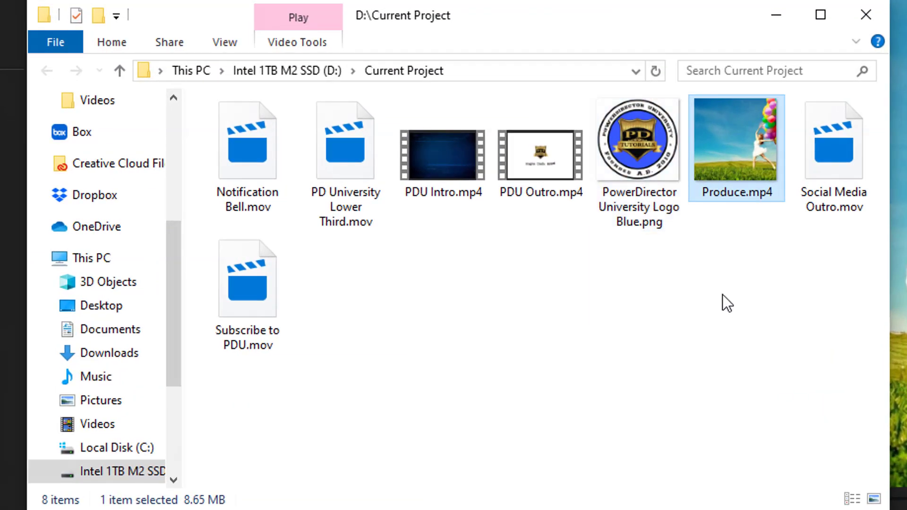
{"action": "double_click", "coordinate": [744, 161]}
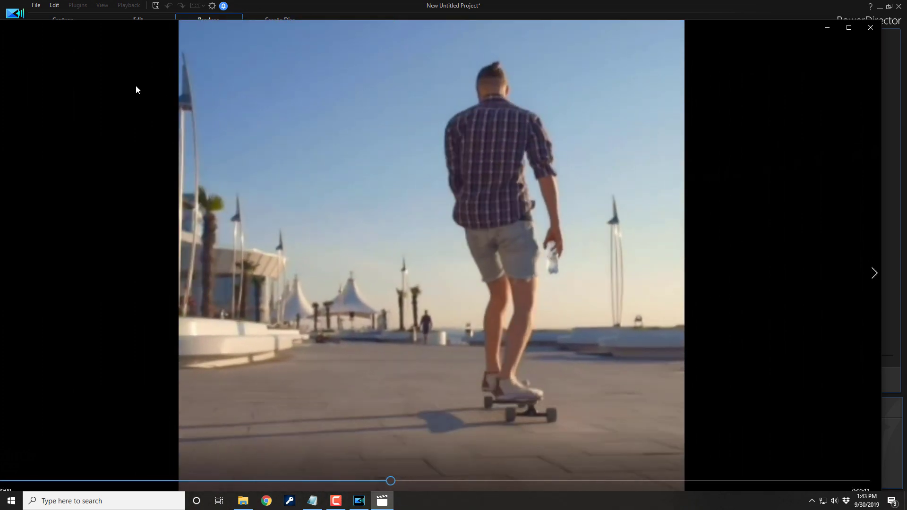
{"action": "left_click", "coordinate": [871, 27]}
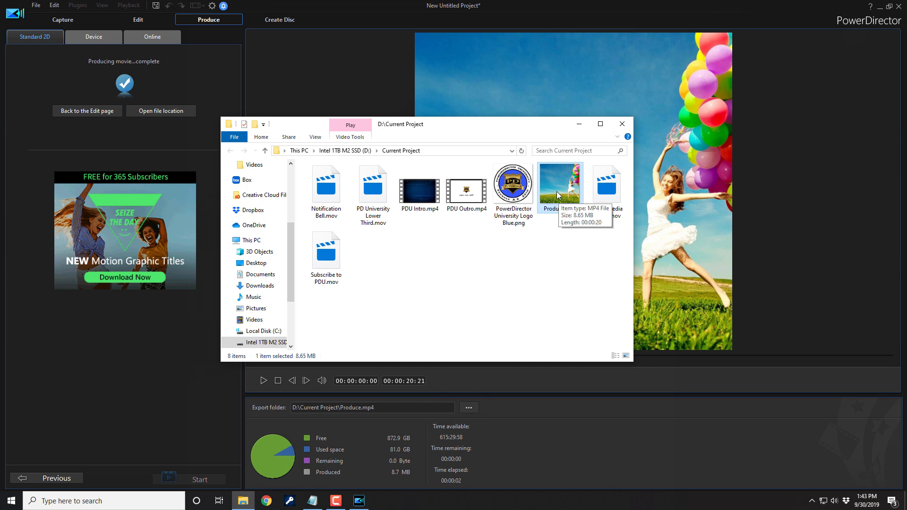
{"action": "mouse_move", "coordinate": [564, 204]}
{"action": "left_mouse_down"}
{"action": "mouse_move", "coordinate": [540, 251]}
{"action": "mouse_move", "coordinate": [483, 286]}
{"action": "mouse_move", "coordinate": [552, 199]}
{"action": "left_mouse_up"}
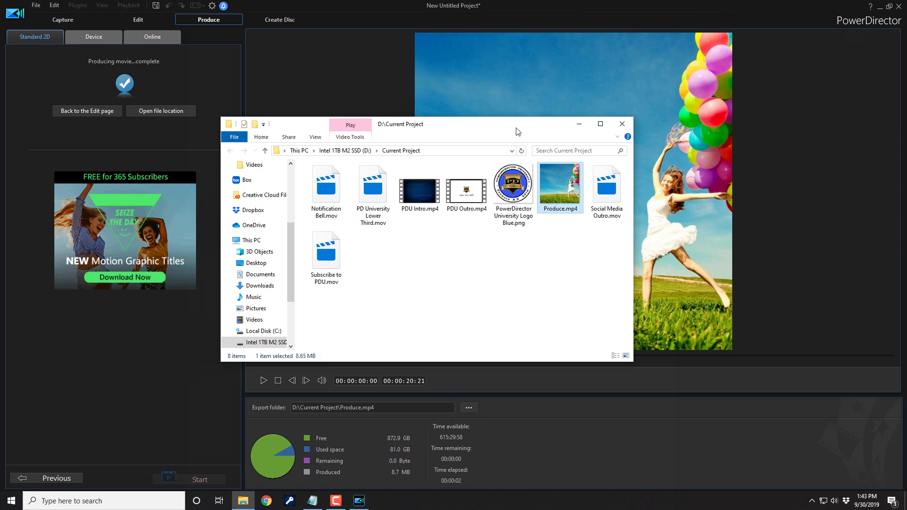
{"action": "left_click", "coordinate": [623, 126]}
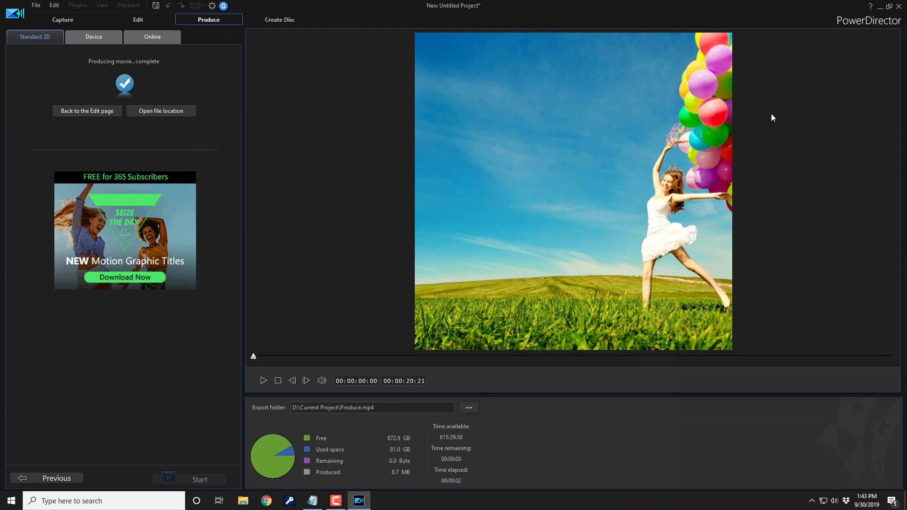